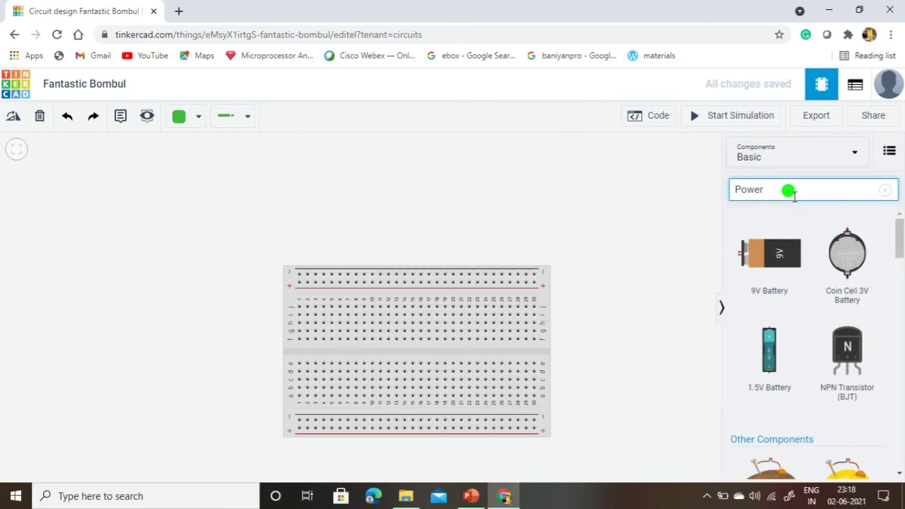
Place a power supply on the canvas beside the breadboard.
{"action": "left_click_drag", "start_coordinate": [757, 282], "coordinate": [168, 247]}
{"action": "left_click", "coordinate": [185, 306]}
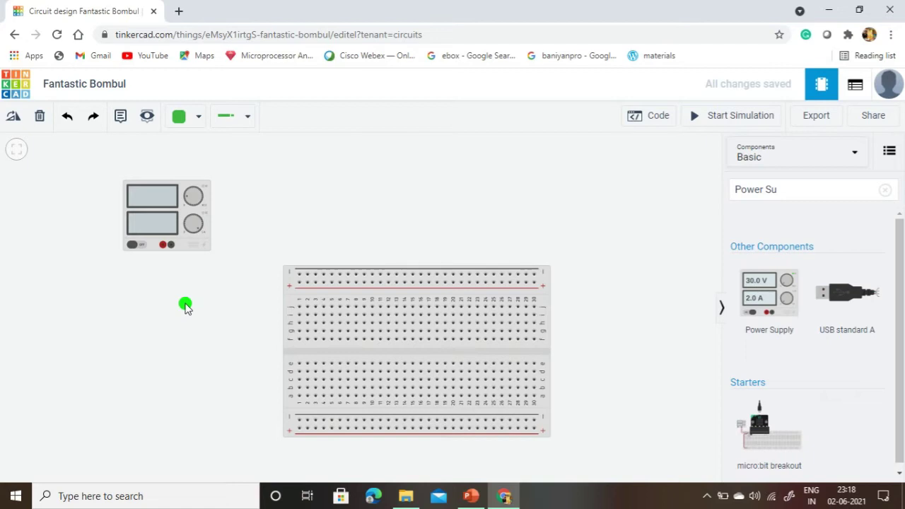
{"action": "left_click", "coordinate": [885, 189]}
Search '7432' and seat the 74HC32 Quad OR gate across the breadboard's centre gap.
{"action": "left_click", "coordinate": [804, 190]}
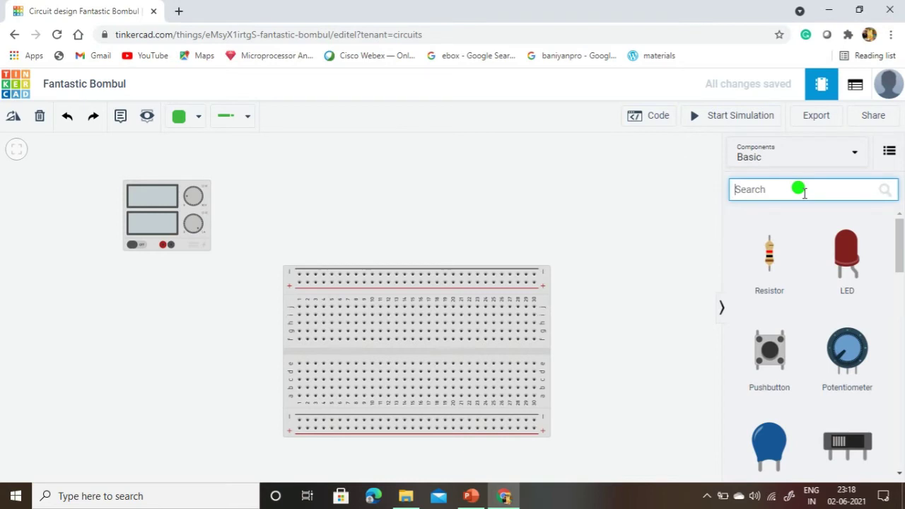
{"action": "type", "text": "7432"}
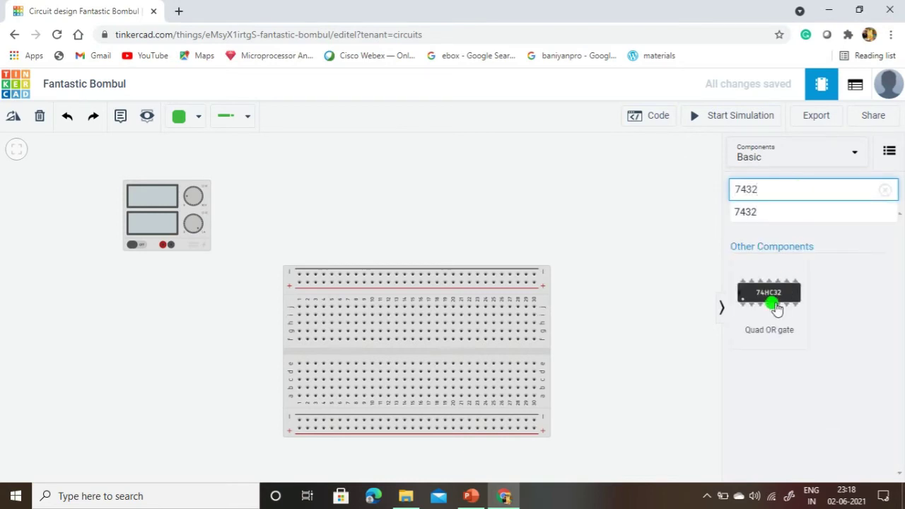
{"action": "mouse_move", "coordinate": [775, 306]}
{"action": "left_mouse_down"}
{"action": "mouse_move", "coordinate": [369, 351]}
{"action": "mouse_move", "coordinate": [406, 349]}
{"action": "mouse_move", "coordinate": [400, 356]}
{"action": "left_mouse_up"}
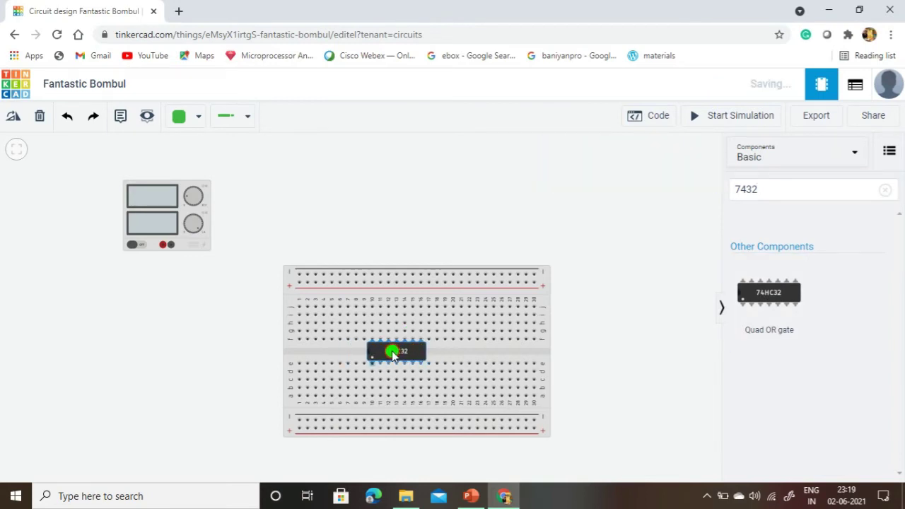
{"action": "left_click", "coordinate": [600, 286]}
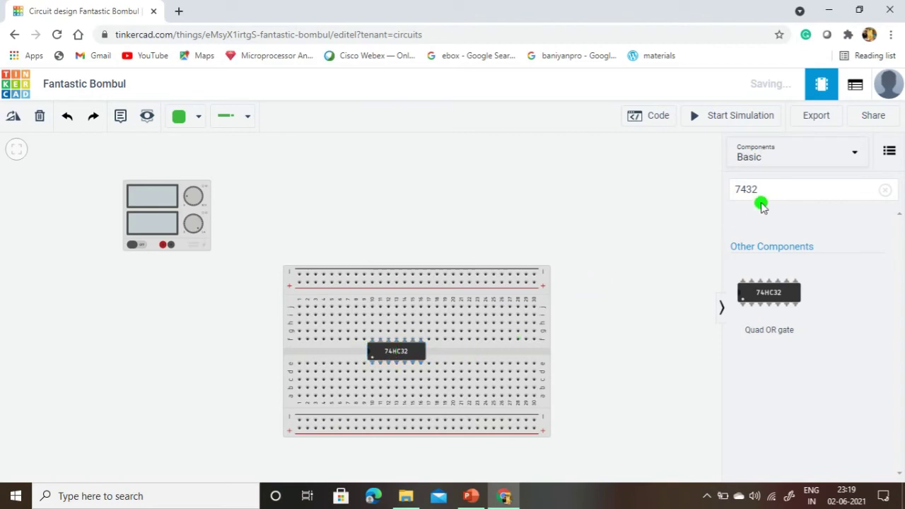
{"action": "left_click", "coordinate": [885, 194]}
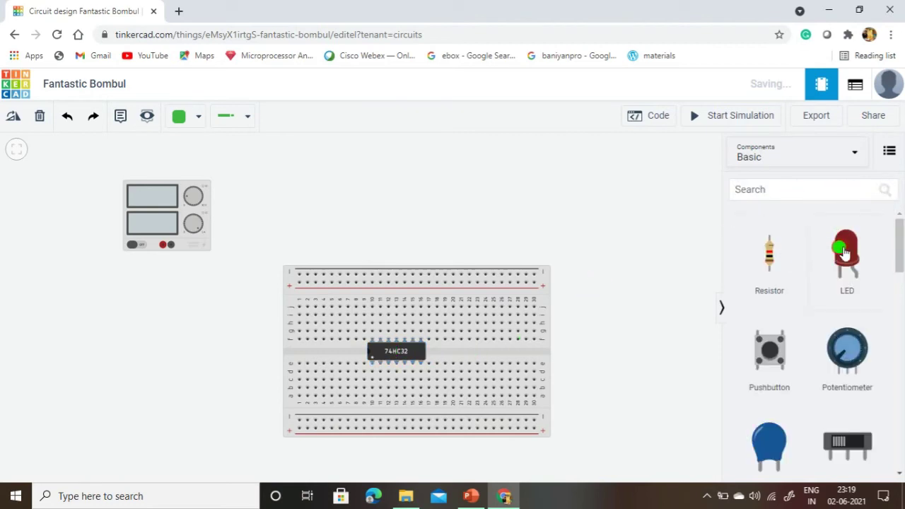
Place an LED on the breadboard's upper right with a 250 Ω resistor below it.
{"action": "left_click_drag", "start_coordinate": [563, 309], "coordinate": [503, 310]}
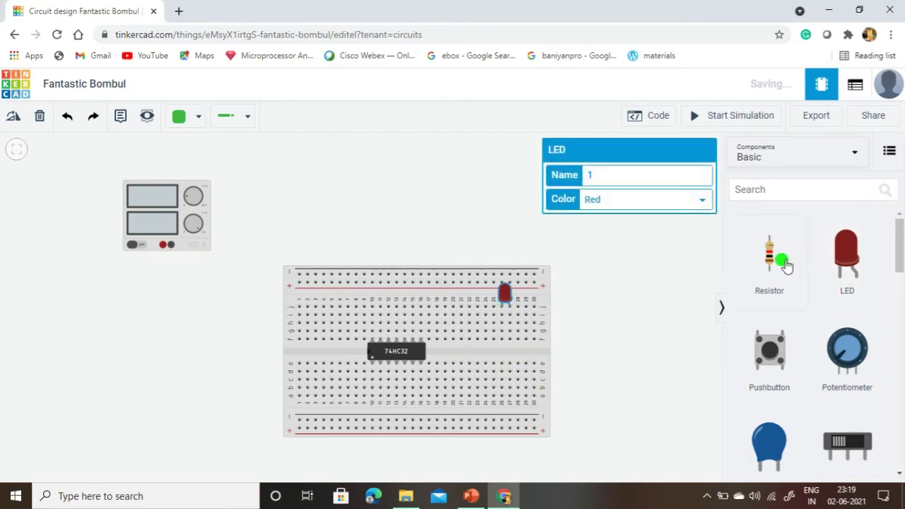
{"action": "left_click_drag", "start_coordinate": [768, 256], "coordinate": [504, 355]}
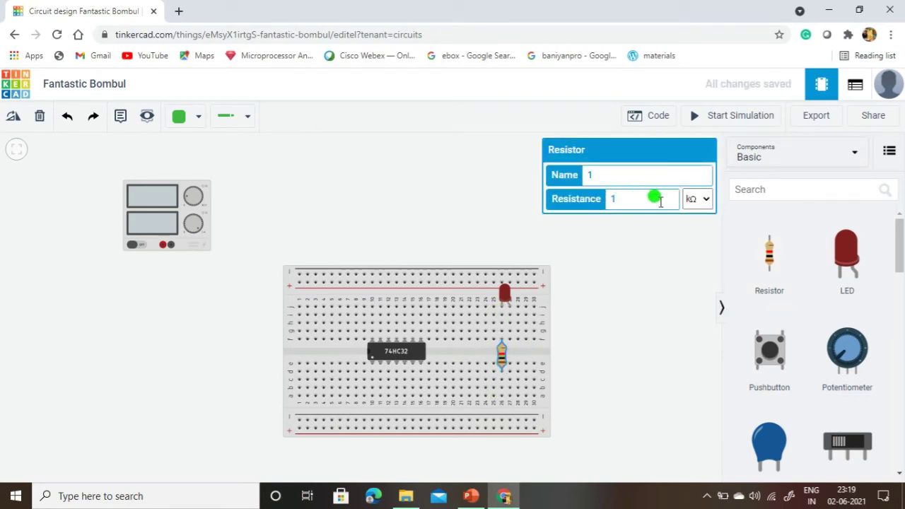
{"action": "left_click_drag", "start_coordinate": [650, 199], "coordinate": [601, 205]}
{"action": "type", "text": "250"}
{"action": "left_click", "coordinate": [700, 199]}
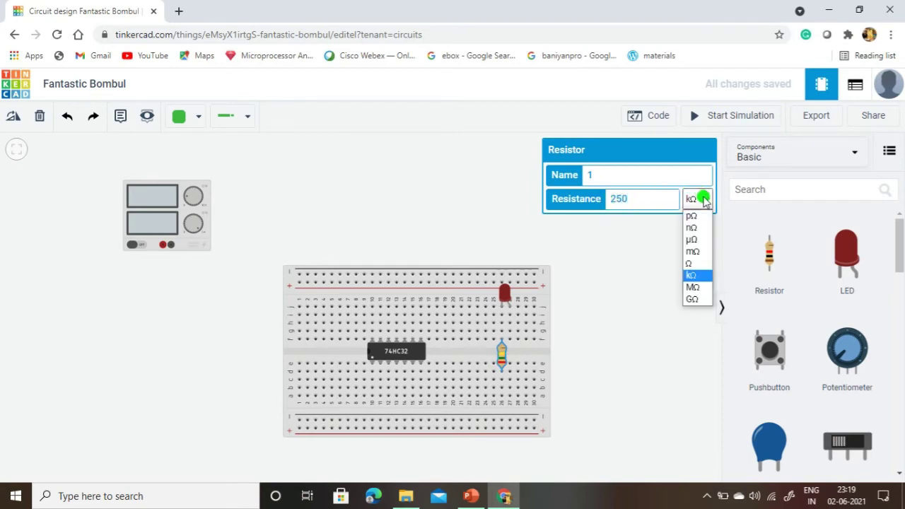
{"action": "left_click", "coordinate": [693, 263]}
{"action": "left_click", "coordinate": [637, 304]}
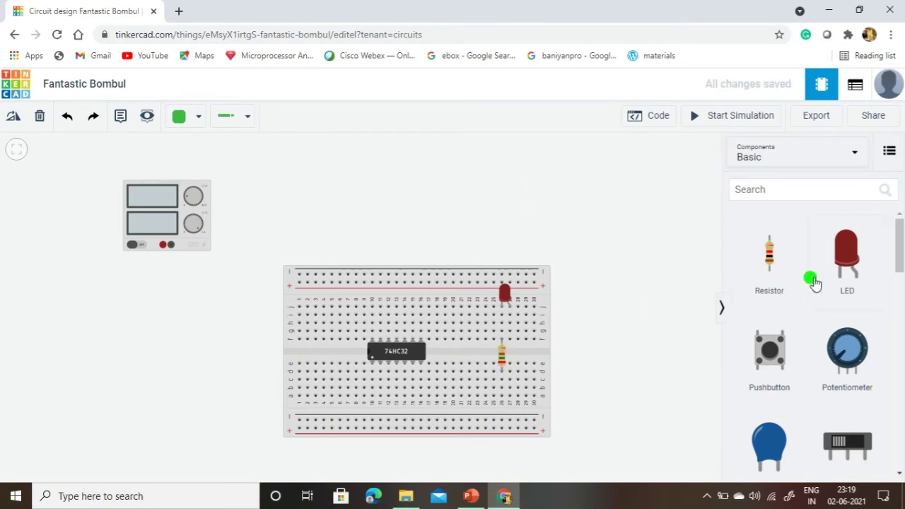
{"action": "left_click", "coordinate": [818, 190]}
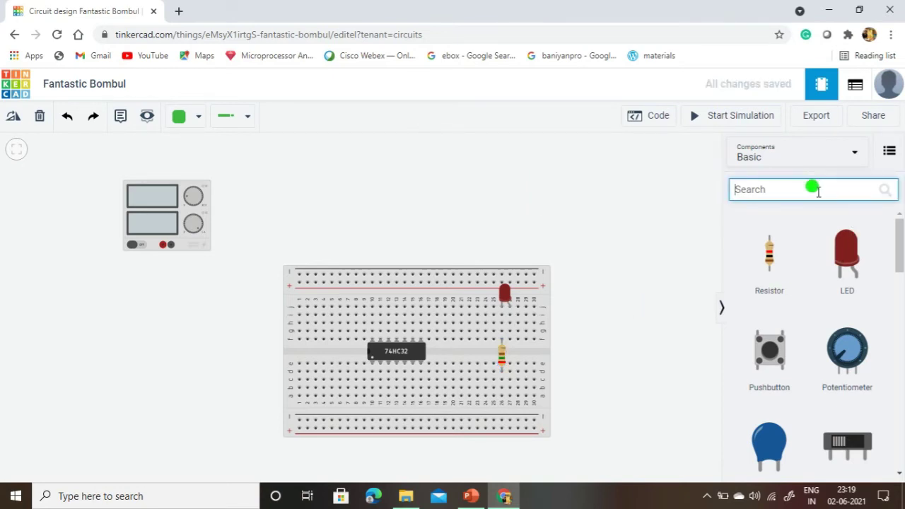
Search 'Swi' and place a DIP Switch SPST x 4 on the breadboard's upper half, left of the LED.
{"action": "type", "text": "Swi"}
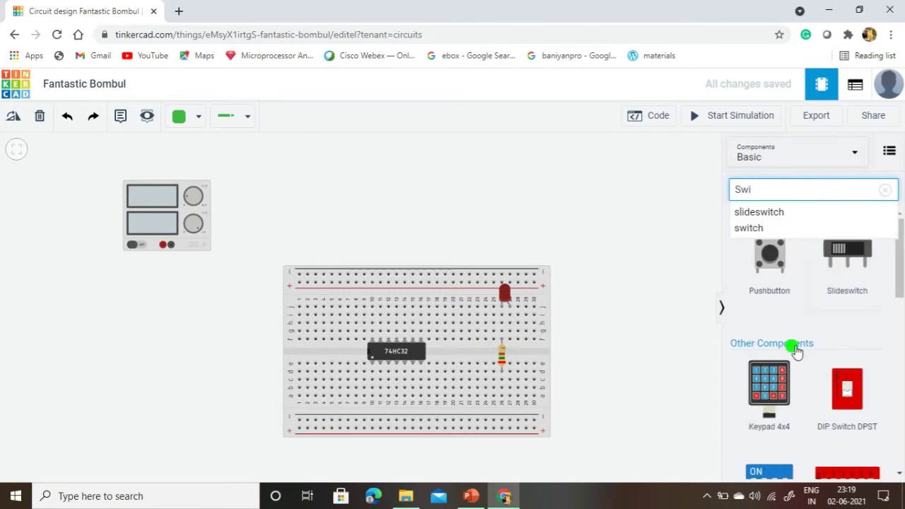
{"action": "left_click_drag", "start_coordinate": [896, 249], "coordinate": [902, 291]}
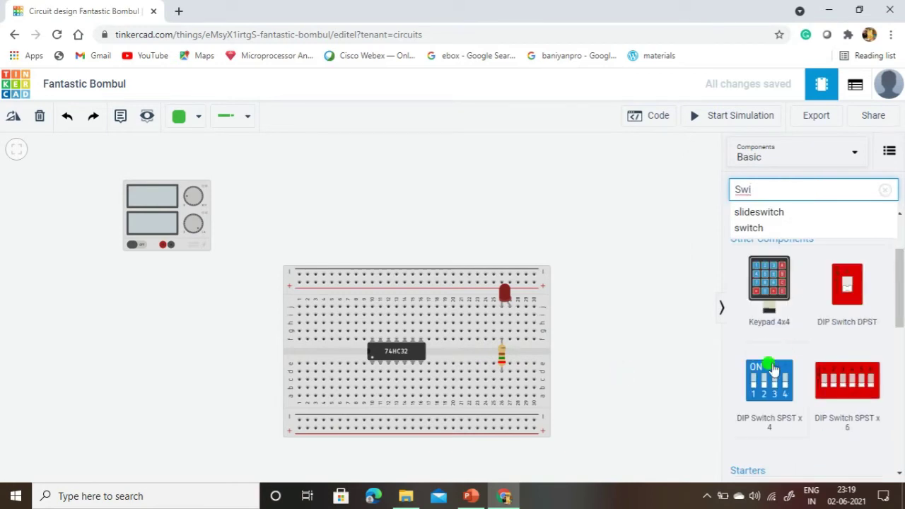
{"action": "left_click_drag", "start_coordinate": [771, 369], "coordinate": [446, 299]}
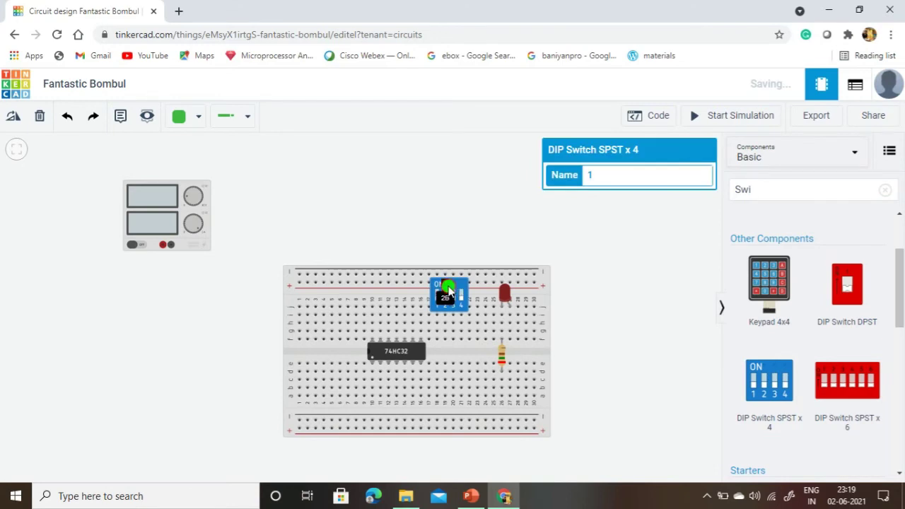
{"action": "left_click_drag", "start_coordinate": [442, 295], "coordinate": [460, 300]}
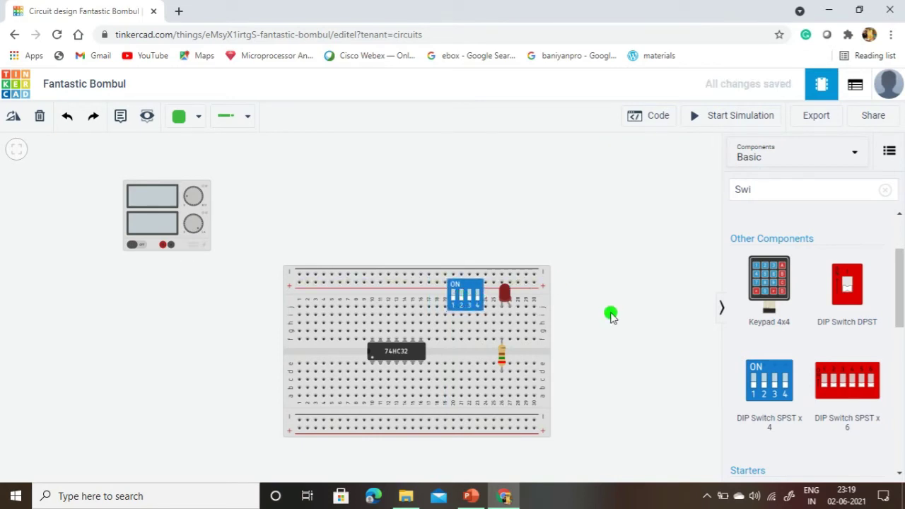
Run a black wire from the supply's negative terminal to the breadboard's bottom rail.
{"action": "left_click", "coordinate": [171, 248]}
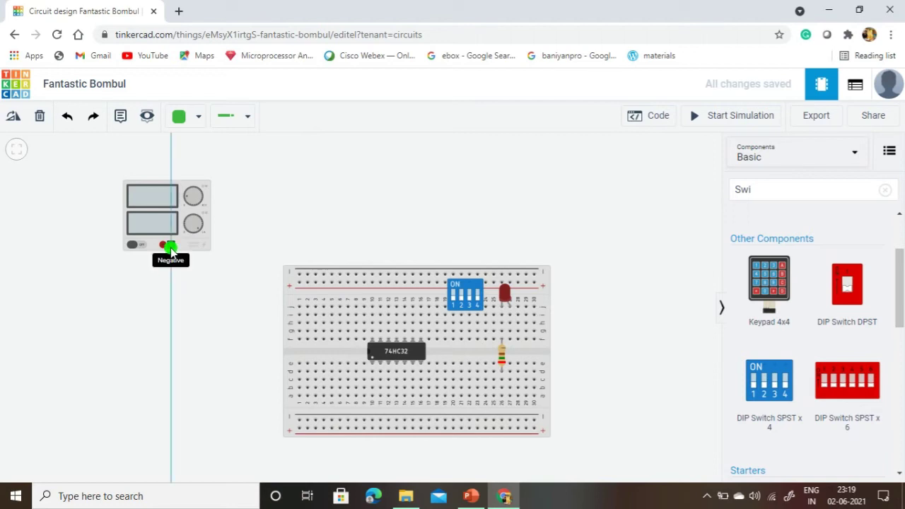
{"action": "left_click", "coordinate": [172, 422]}
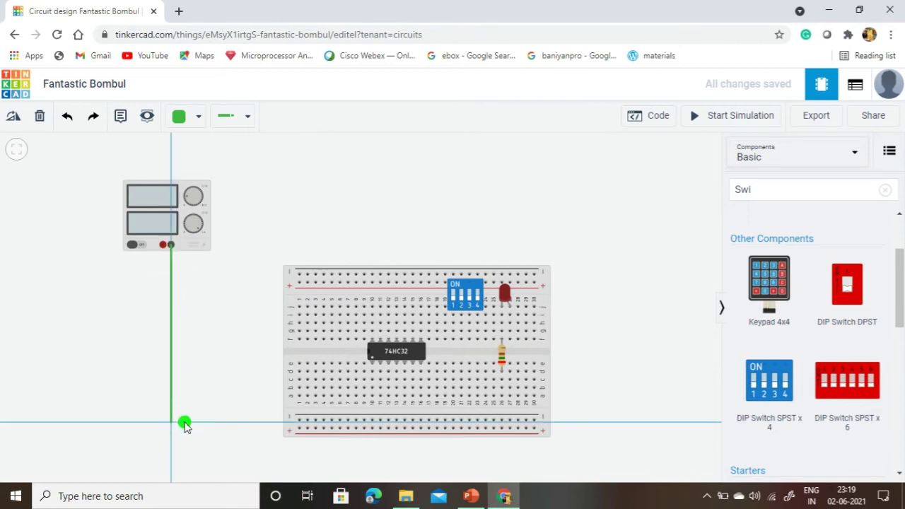
{"action": "left_click", "coordinate": [298, 421]}
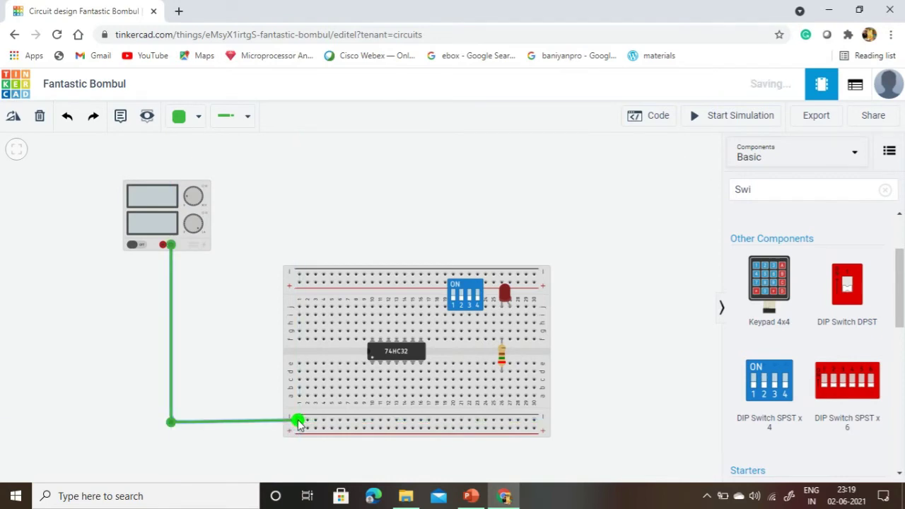
{"action": "left_click", "coordinate": [198, 119]}
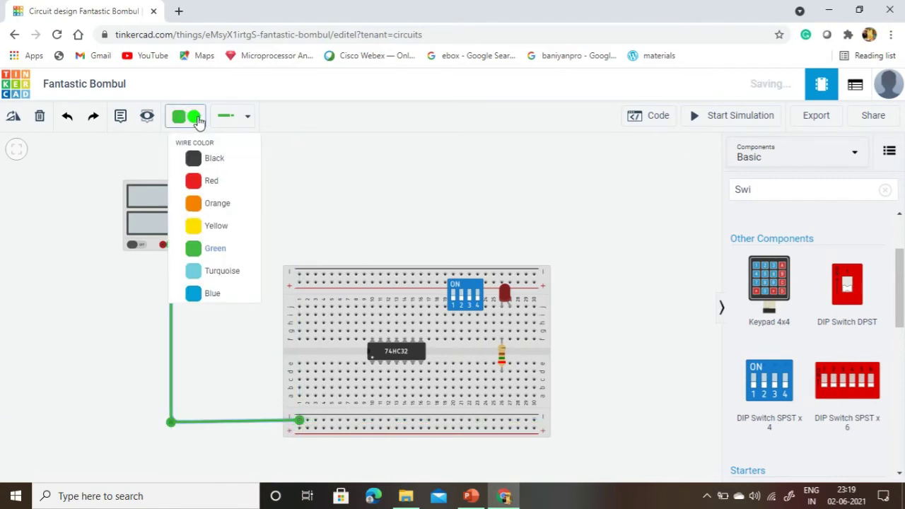
{"action": "left_click", "coordinate": [210, 157]}
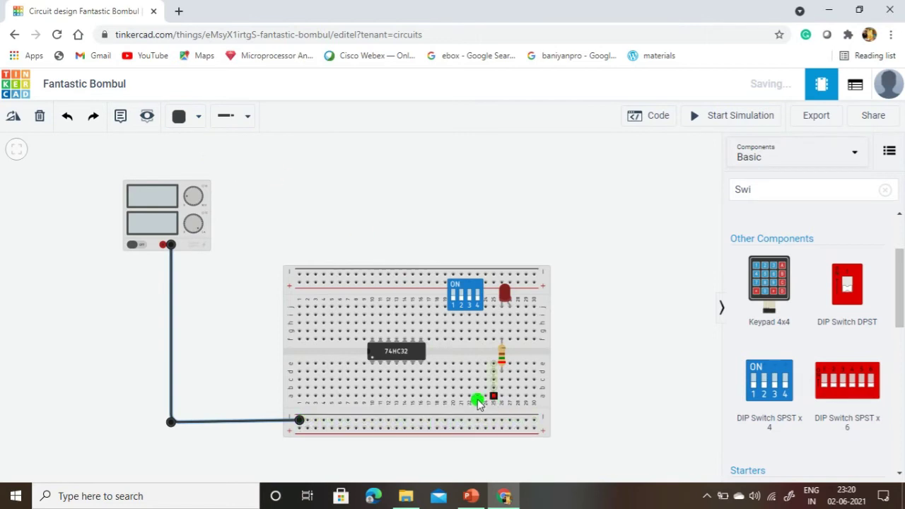
Wire the holes below the chip and the resistor down to the bottom rail.
{"action": "left_click", "coordinate": [418, 399]}
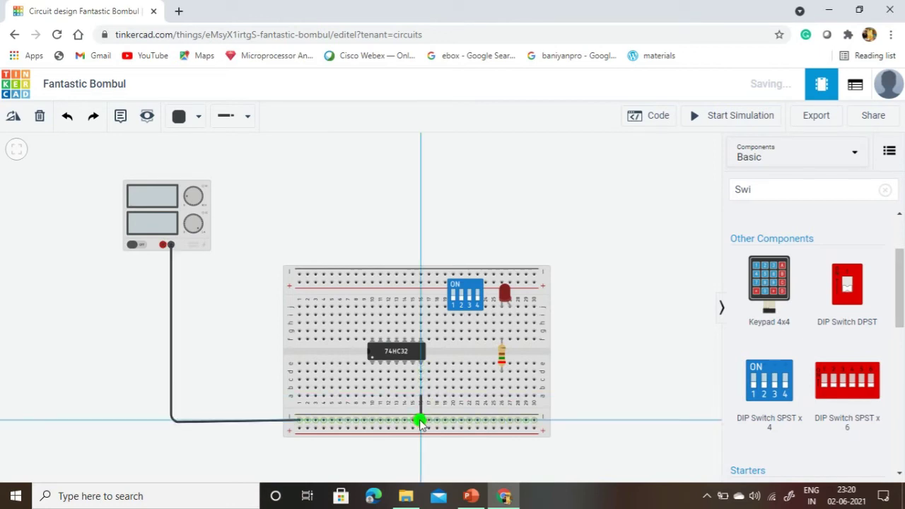
{"action": "left_click", "coordinate": [421, 421]}
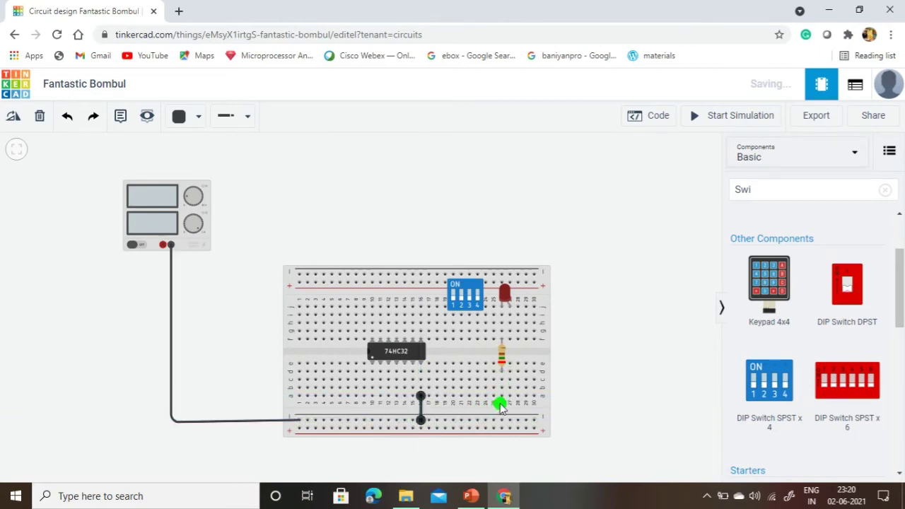
{"action": "left_click", "coordinate": [501, 396]}
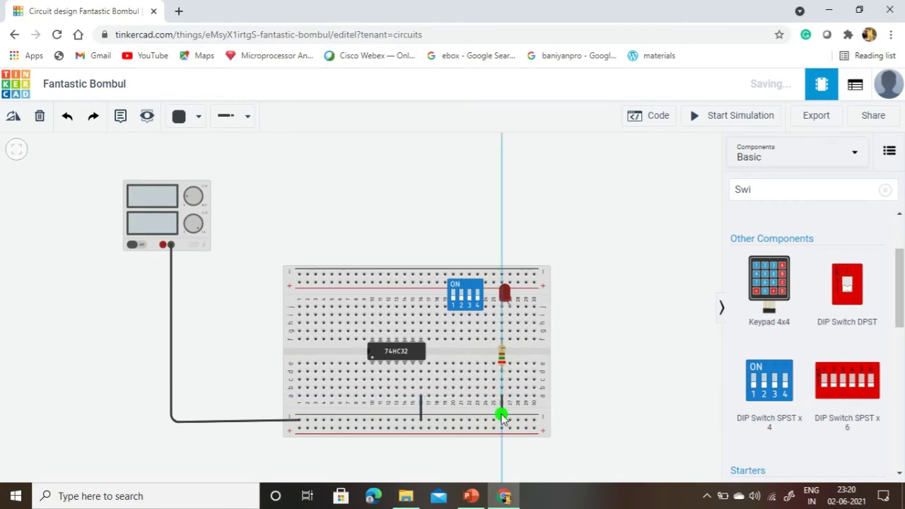
{"action": "left_click", "coordinate": [500, 422]}
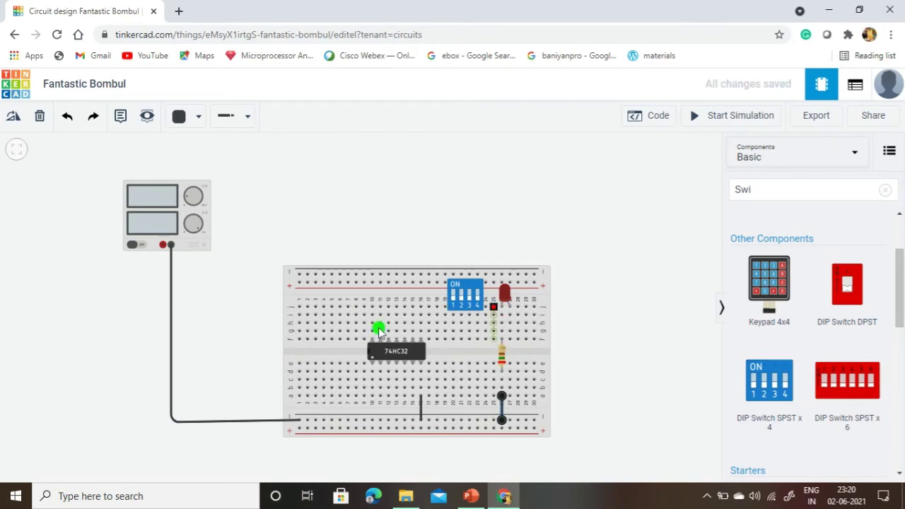
Run a red wire from the supply's positive terminal to the breadboard's top rail.
{"action": "left_click", "coordinate": [164, 245]}
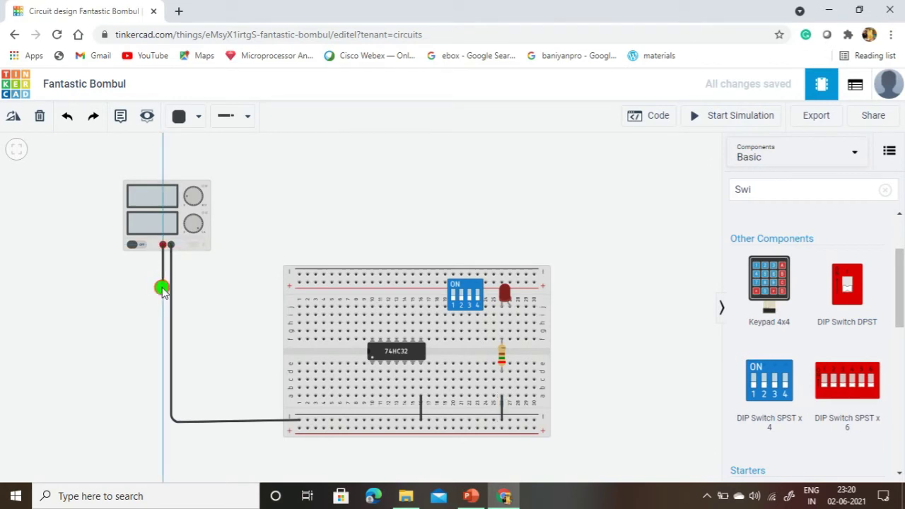
{"action": "left_click", "coordinate": [162, 286]}
{"action": "left_click", "coordinate": [298, 284]}
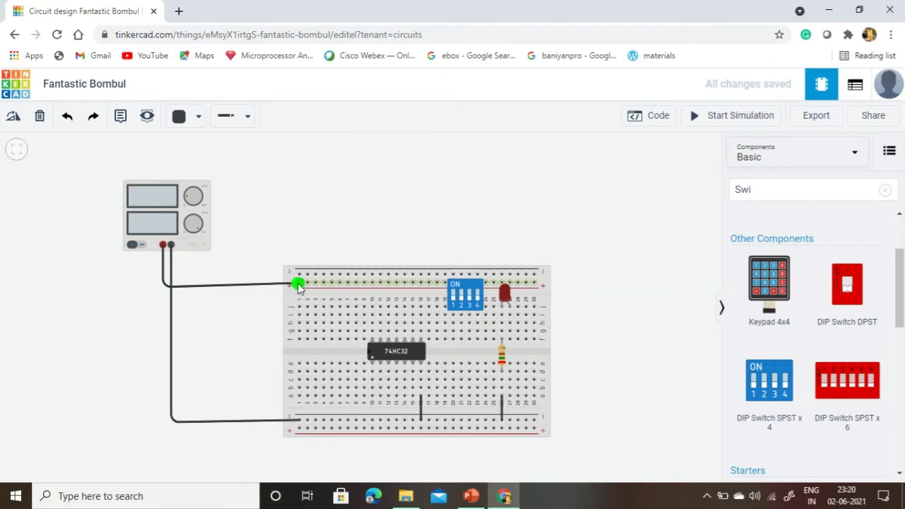
{"action": "left_click", "coordinate": [197, 126]}
{"action": "left_click", "coordinate": [211, 185]}
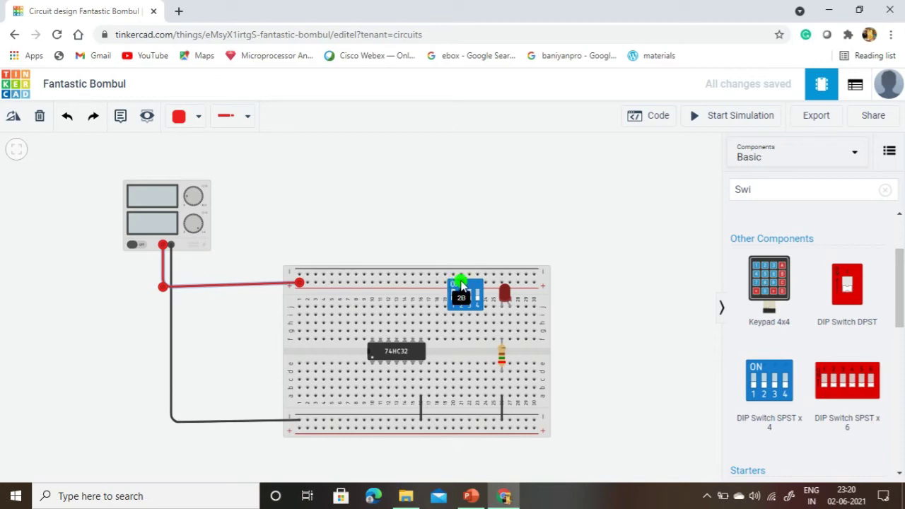
Connect a hole above the 74HC32 to the top power rail with a jumper.
{"action": "left_click", "coordinate": [453, 315]}
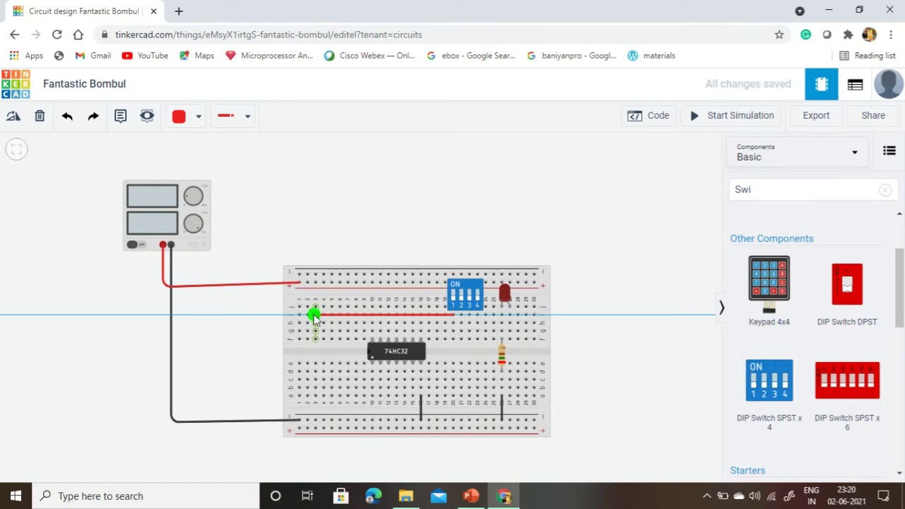
{"action": "key", "text": "Escape"}
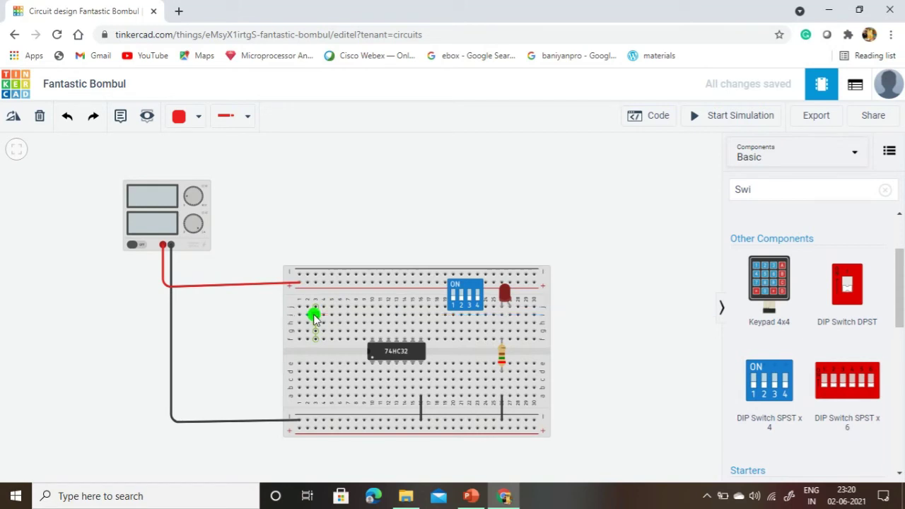
{"action": "left_click", "coordinate": [370, 308]}
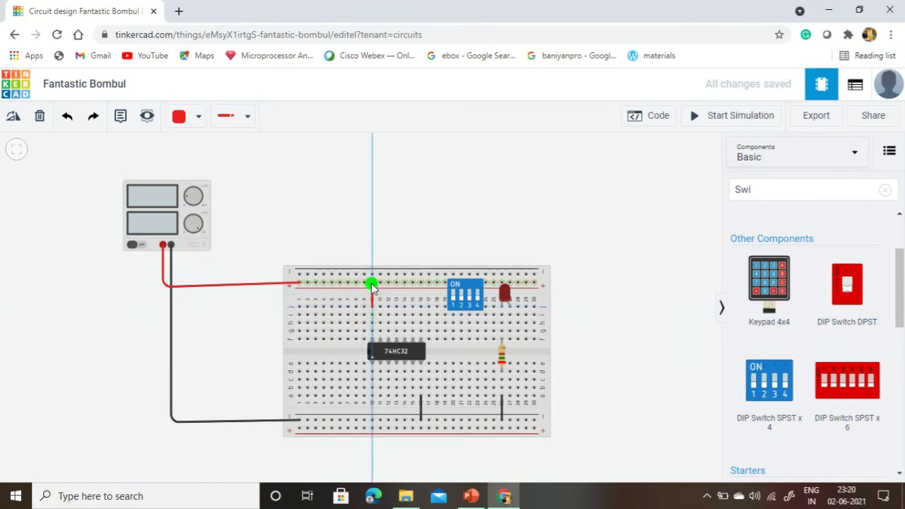
{"action": "left_click", "coordinate": [372, 284]}
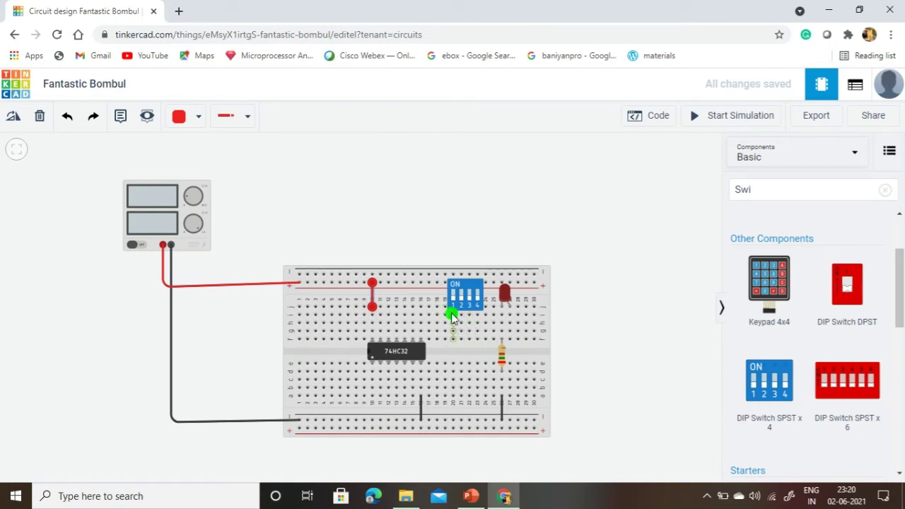
Make the jumper green and route green wires from the first DIP switch pin via column 1 to input 1A.
{"action": "left_click", "coordinate": [198, 116]}
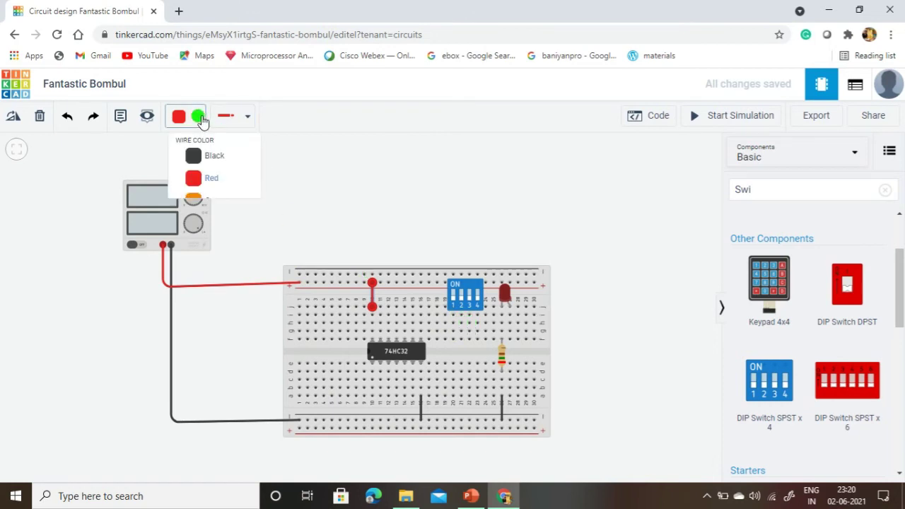
{"action": "left_click", "coordinate": [221, 253]}
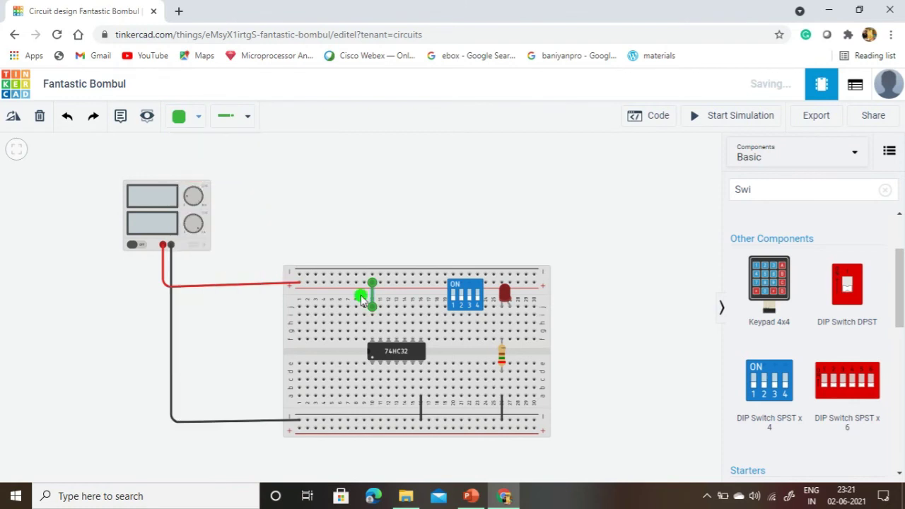
{"action": "left_click_drag", "start_coordinate": [456, 318], "coordinate": [300, 314]}
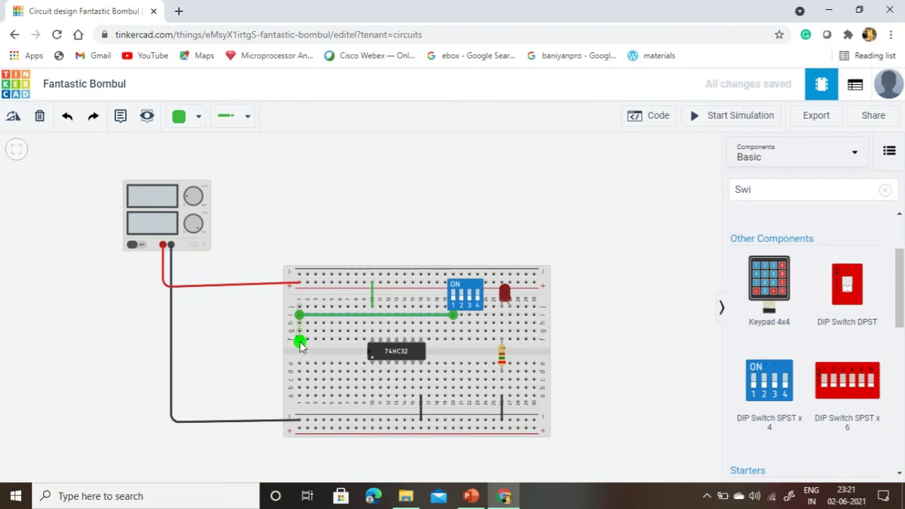
{"action": "left_click", "coordinate": [298, 342]}
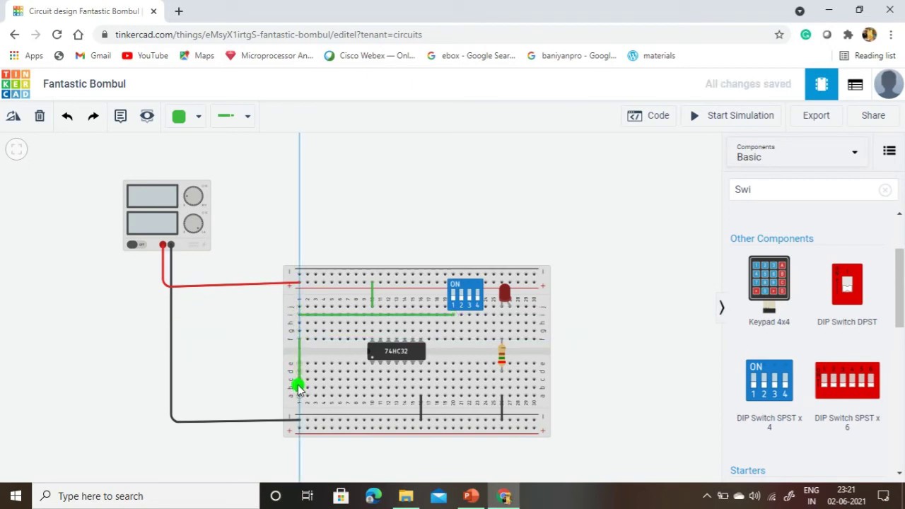
{"action": "left_click", "coordinate": [299, 388]}
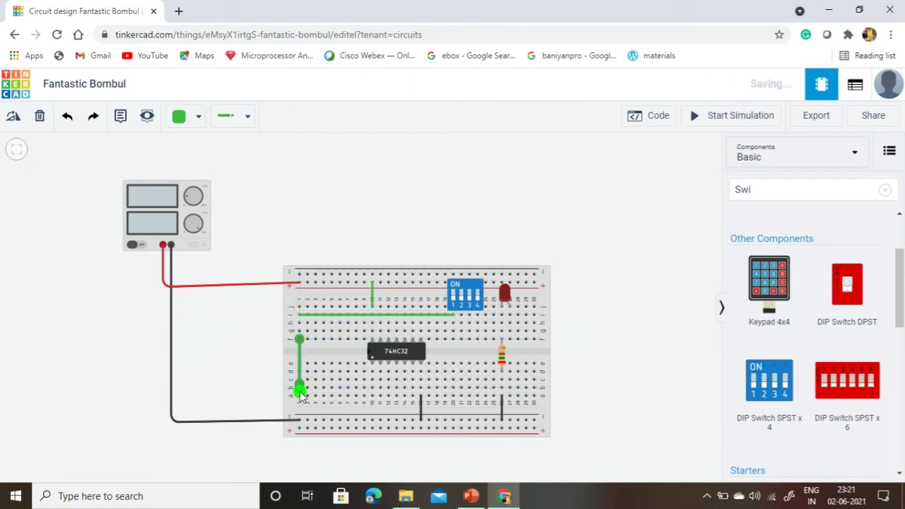
{"action": "left_click", "coordinate": [299, 394]}
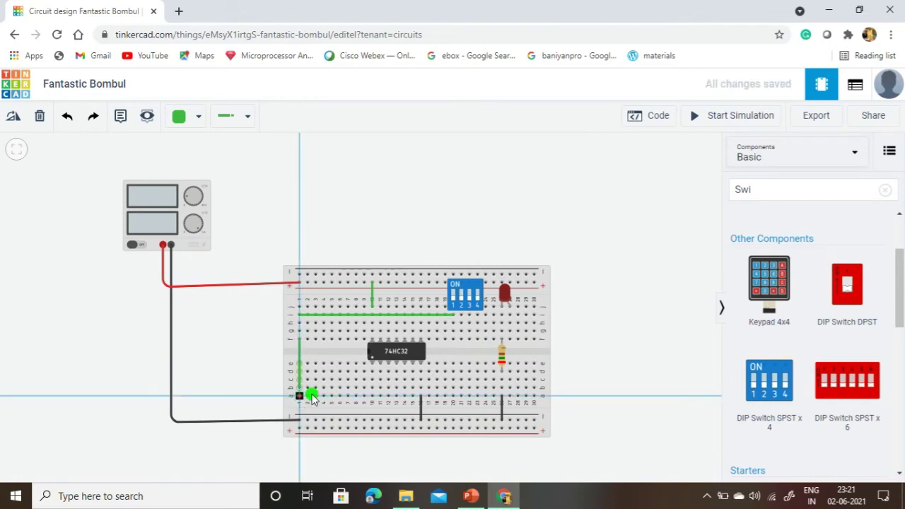
{"action": "left_click", "coordinate": [371, 396]}
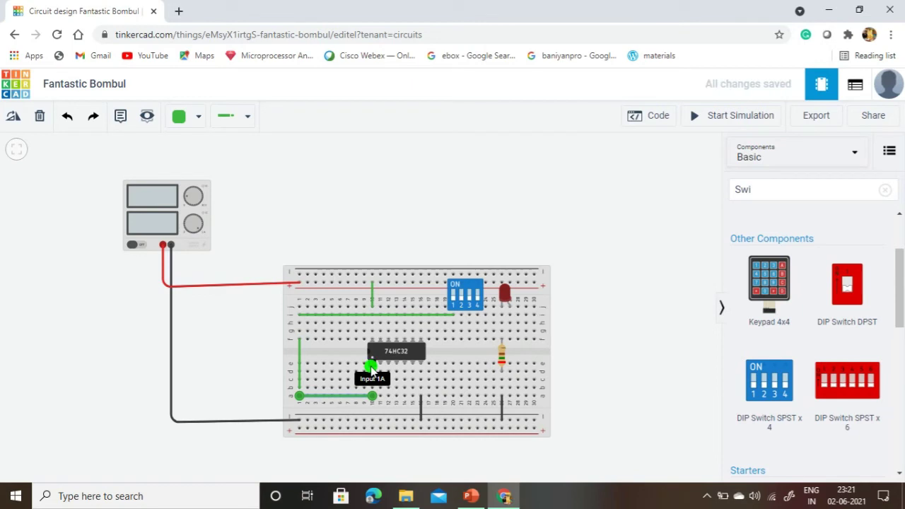
Route green wires from the second DIP switch pin left, down, and right to input 1B.
{"action": "left_click", "coordinate": [461, 325]}
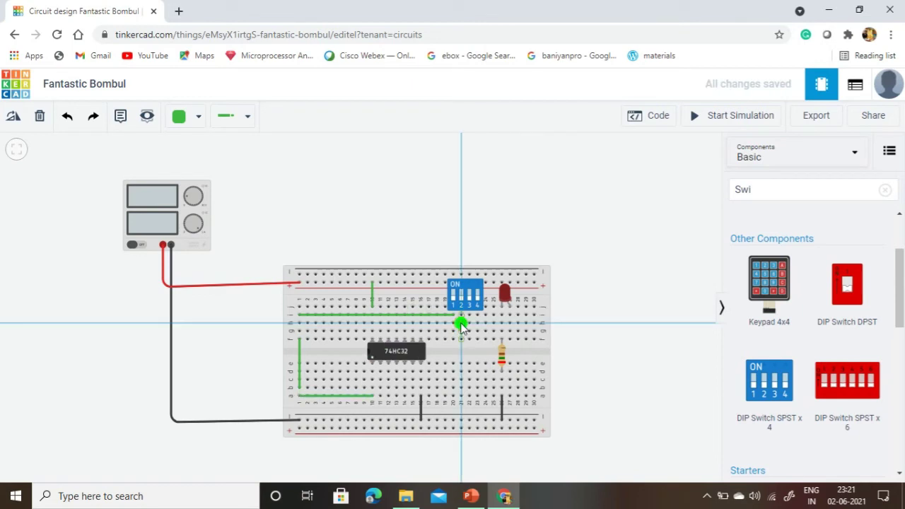
{"action": "left_click", "coordinate": [315, 324]}
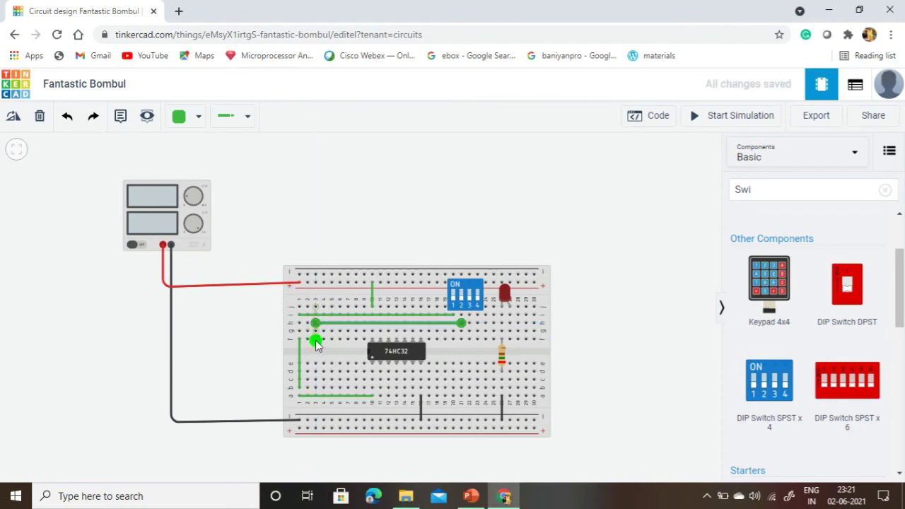
{"action": "left_click", "coordinate": [316, 342]}
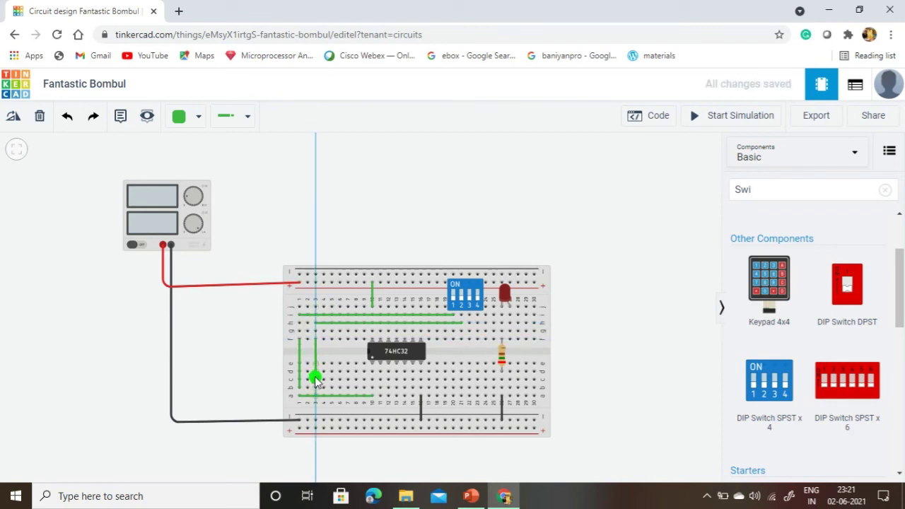
{"action": "left_click", "coordinate": [316, 386]}
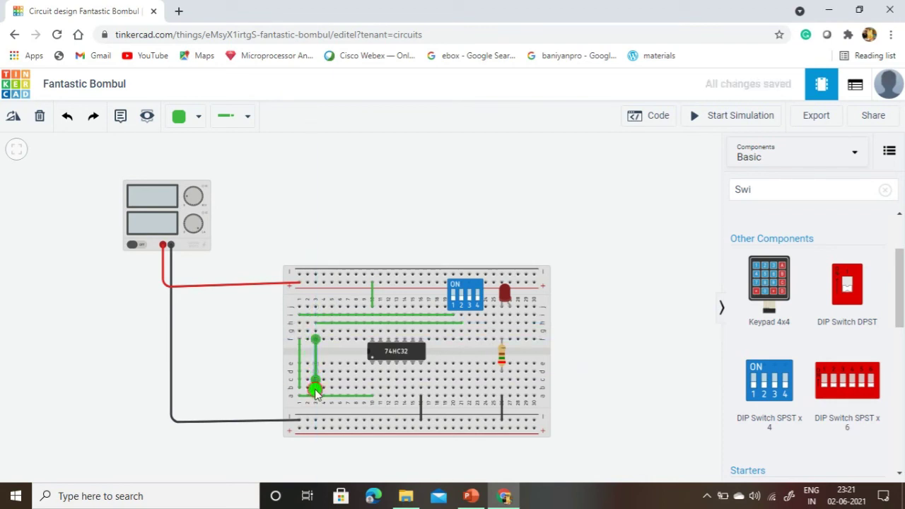
{"action": "left_click", "coordinate": [315, 389]}
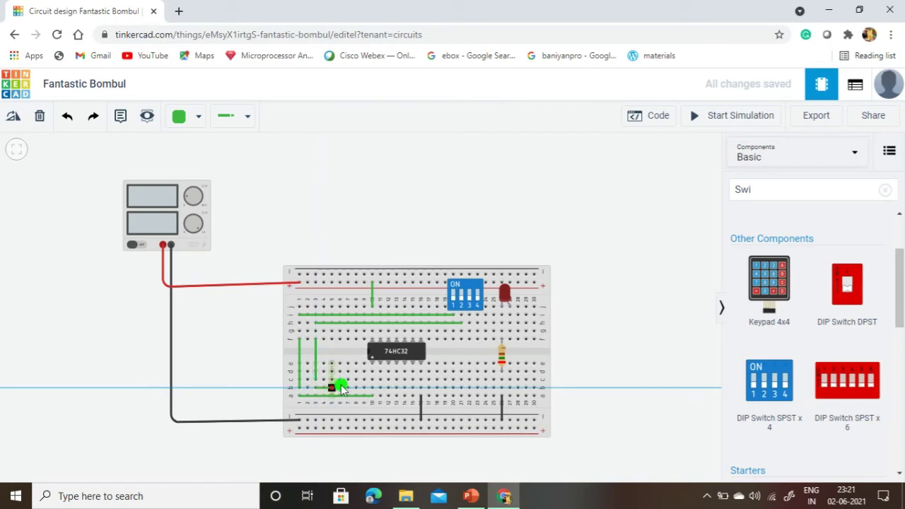
{"action": "left_click", "coordinate": [380, 388]}
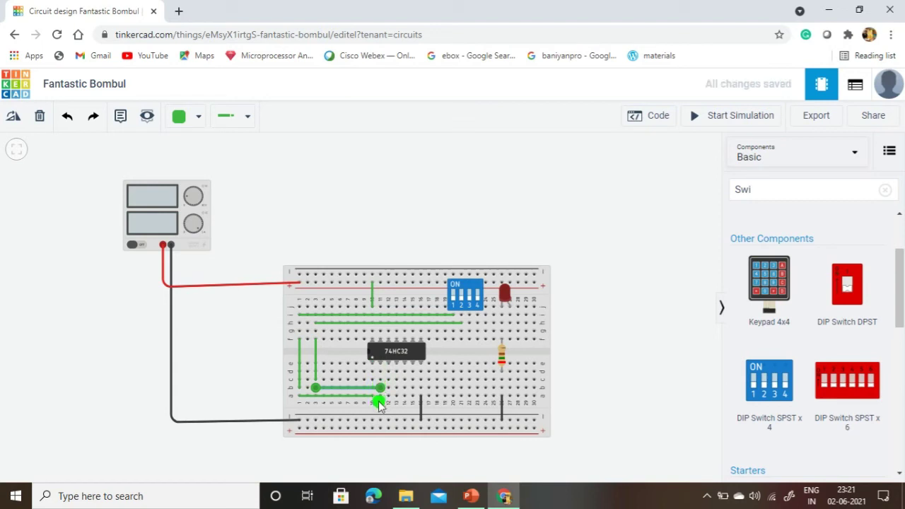
Revert the last wire to Green, cancel the stray wire, and choose Purple as the wire colour.
{"action": "left_click", "coordinate": [195, 124]}
{"action": "left_click", "coordinate": [215, 317]}
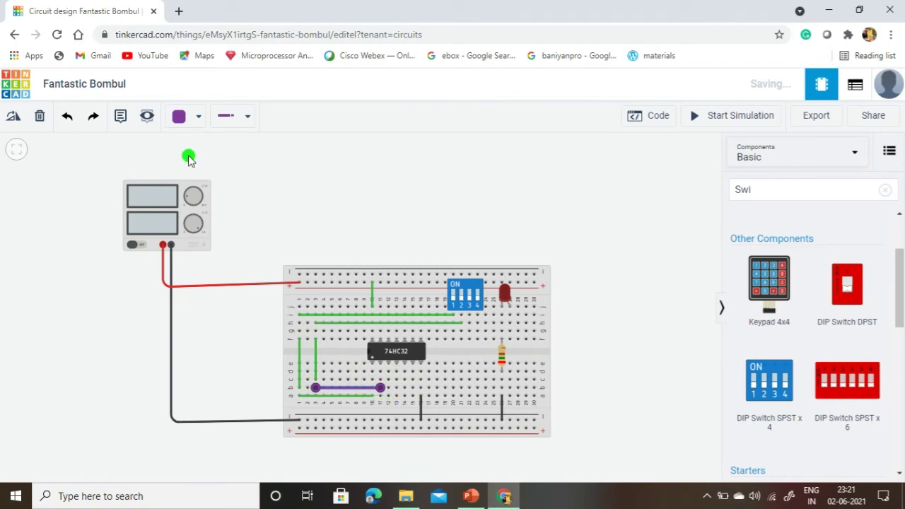
{"action": "left_click", "coordinate": [195, 122]}
{"action": "left_click", "coordinate": [212, 253]}
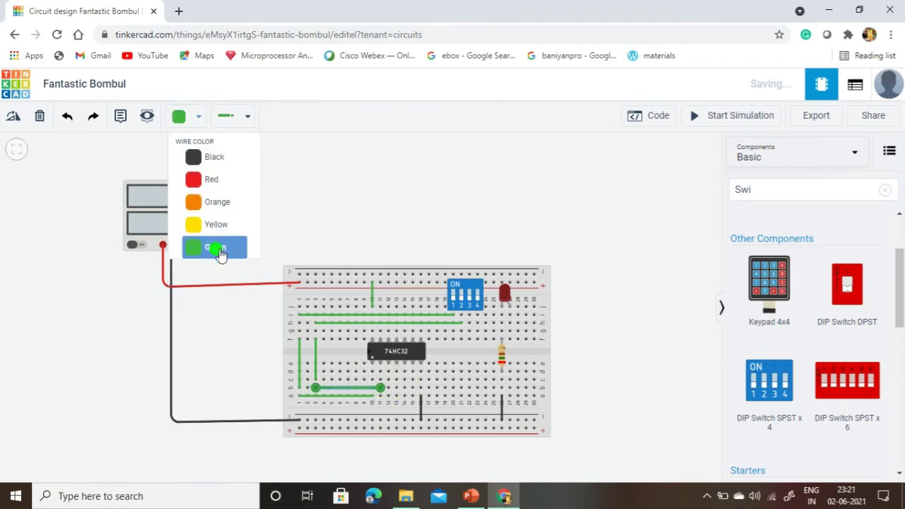
{"action": "left_click", "coordinate": [403, 378]}
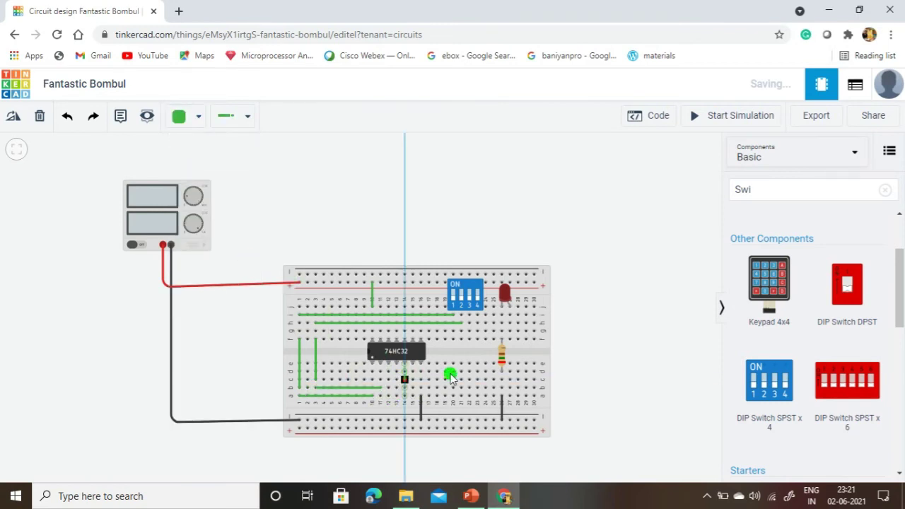
{"action": "key", "text": "Escape"}
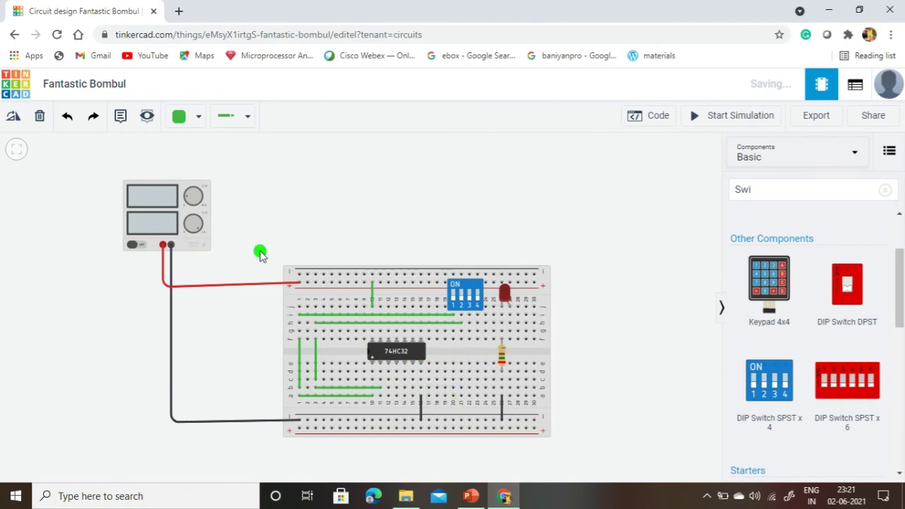
{"action": "left_click", "coordinate": [197, 123]}
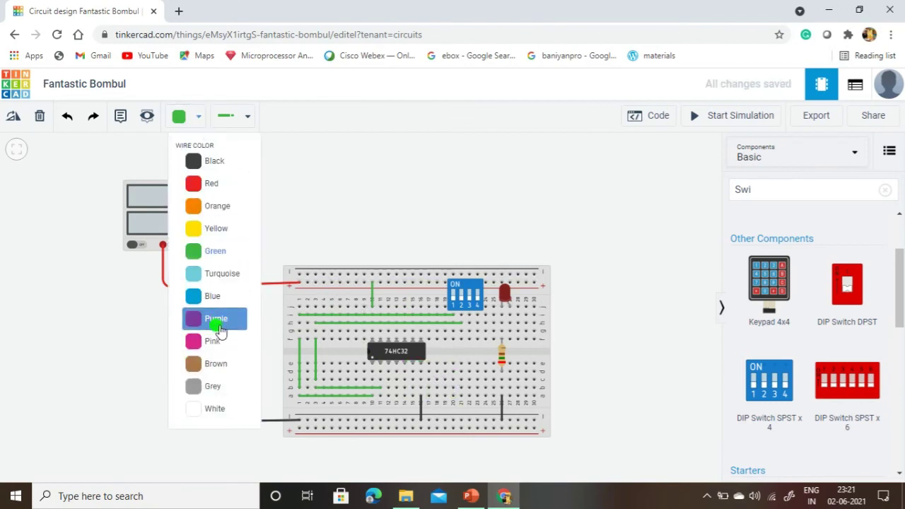
{"action": "left_click", "coordinate": [212, 318]}
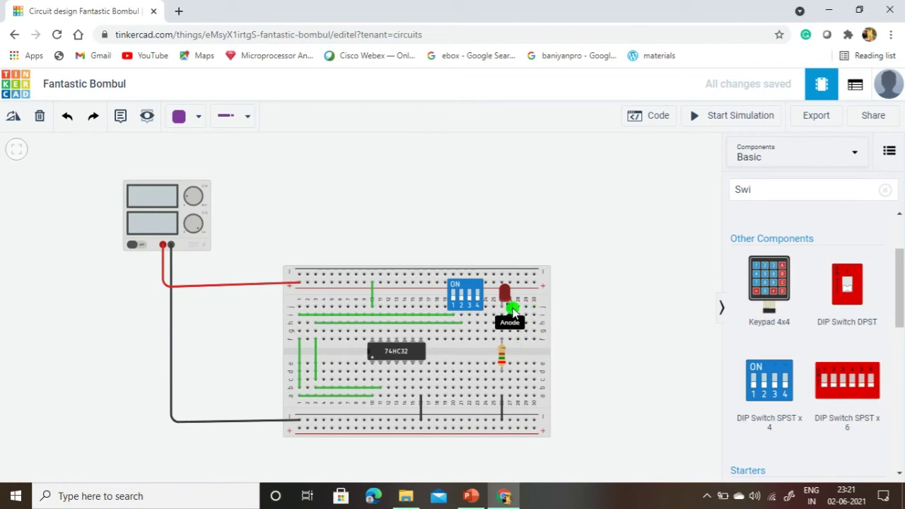
Run purple wires from the 74HC32's output 1 to the resistor's column, then up toward the LED.
{"action": "left_click", "coordinate": [386, 380]}
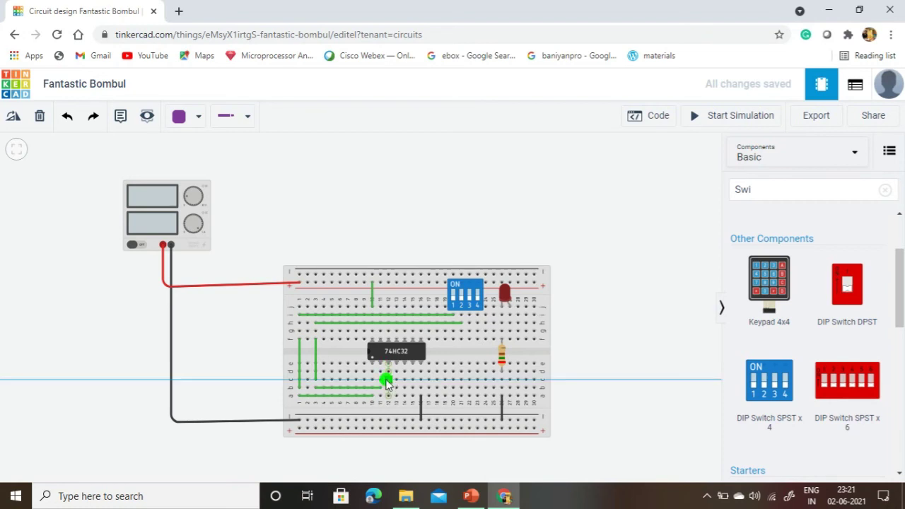
{"action": "left_click", "coordinate": [509, 379]}
{"action": "left_click", "coordinate": [509, 364]}
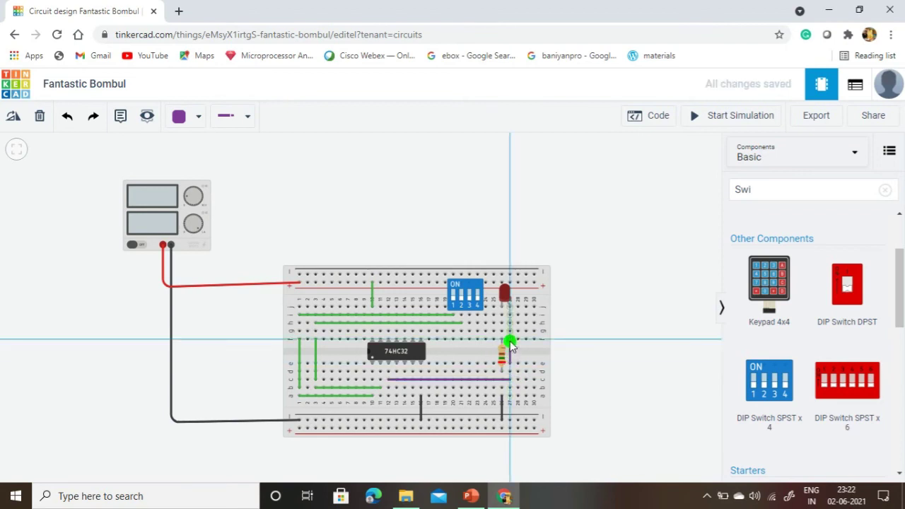
{"action": "left_click", "coordinate": [510, 340]}
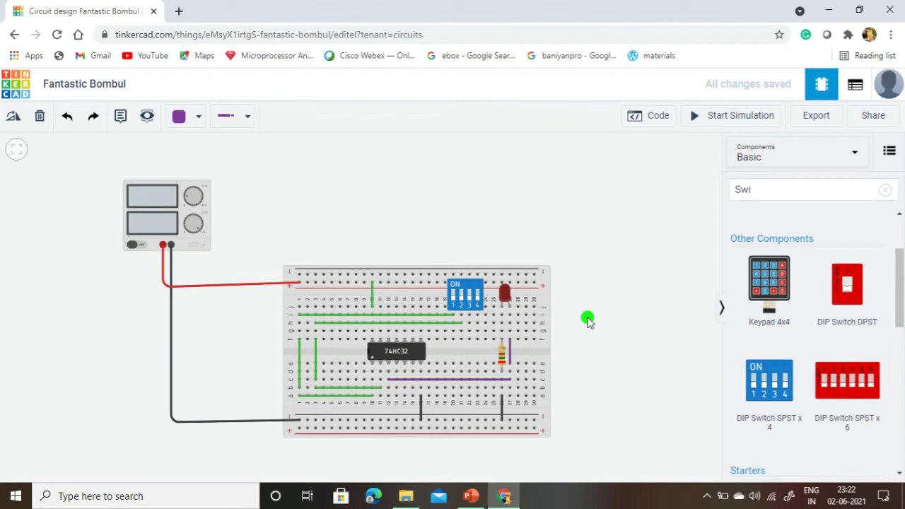
Change the project title from 'Fantastic Bombul' to 'OR Gate'.
{"action": "left_click", "coordinate": [93, 81]}
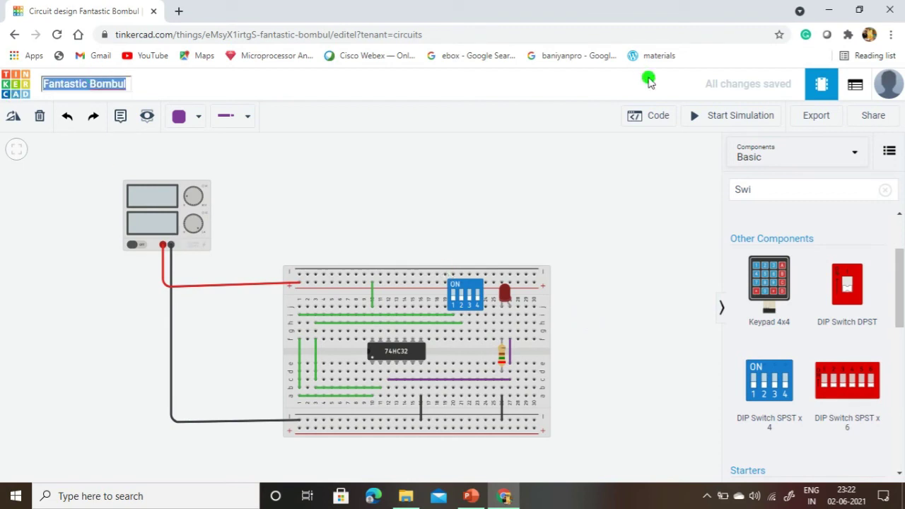
{"action": "type", "text": "OR Gat"}
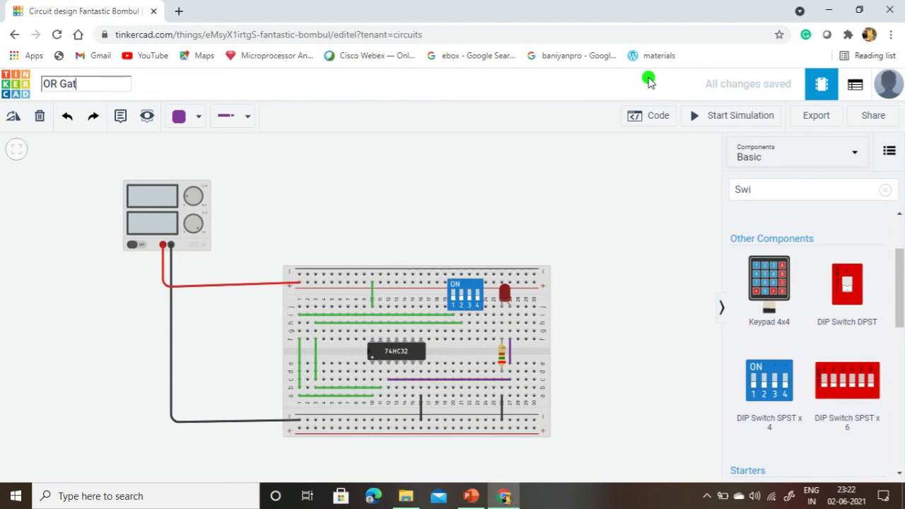
{"action": "type", "text": "e"}
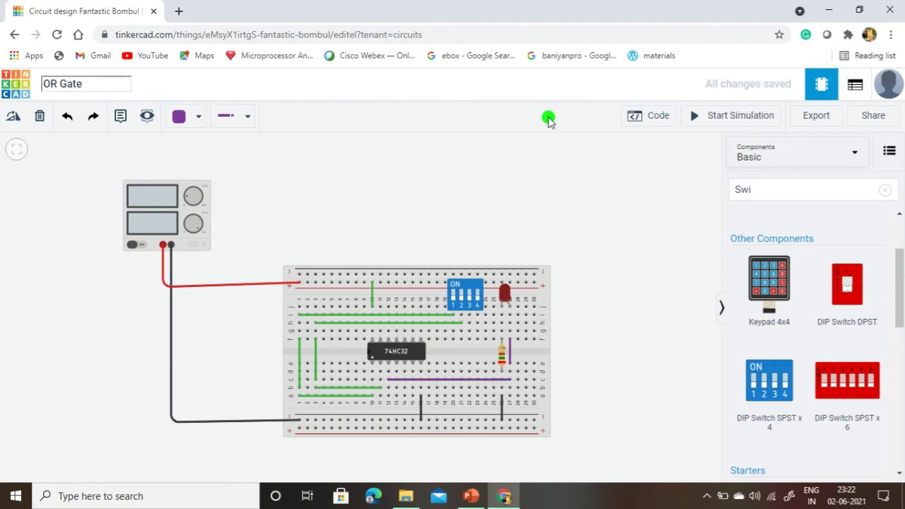
{"action": "key", "text": "Escape"}
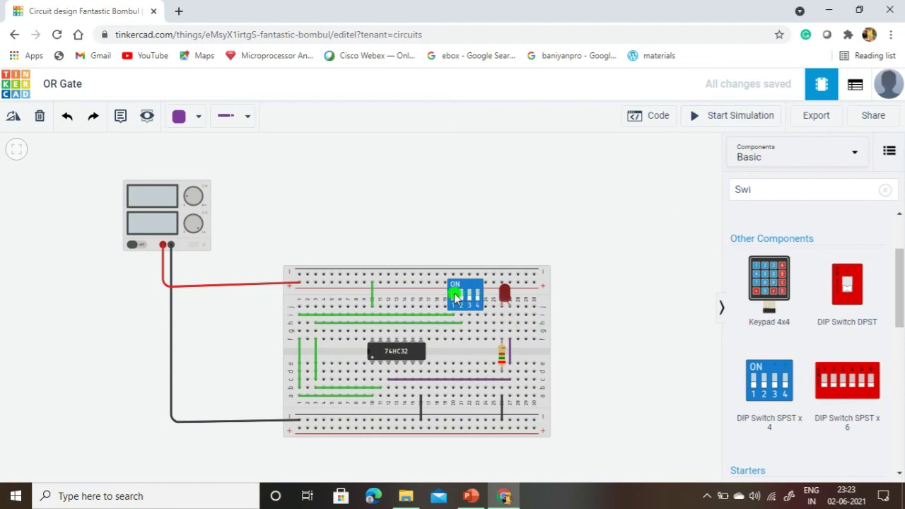
Start the simulation and toggle DIP switches 1 and 2, checking the LED lights whenever an input is on.
{"action": "left_click", "coordinate": [734, 119]}
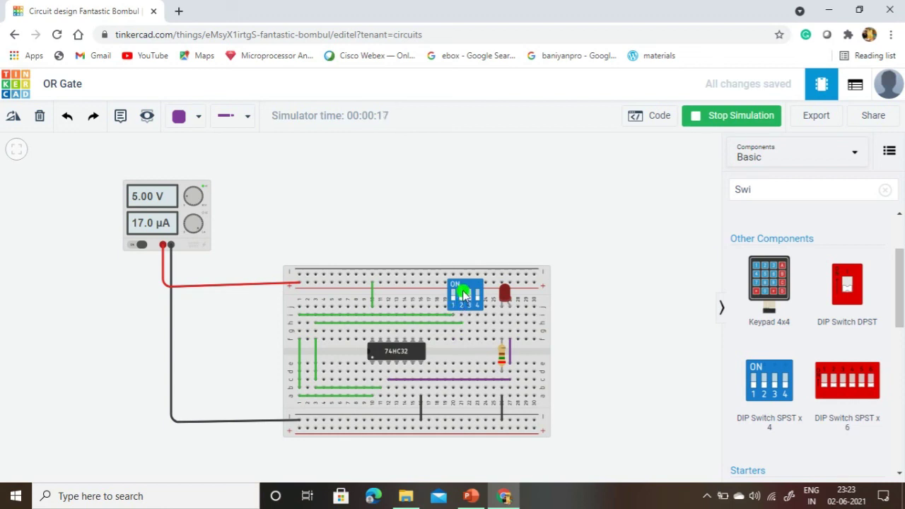
{"action": "left_click", "coordinate": [463, 295]}
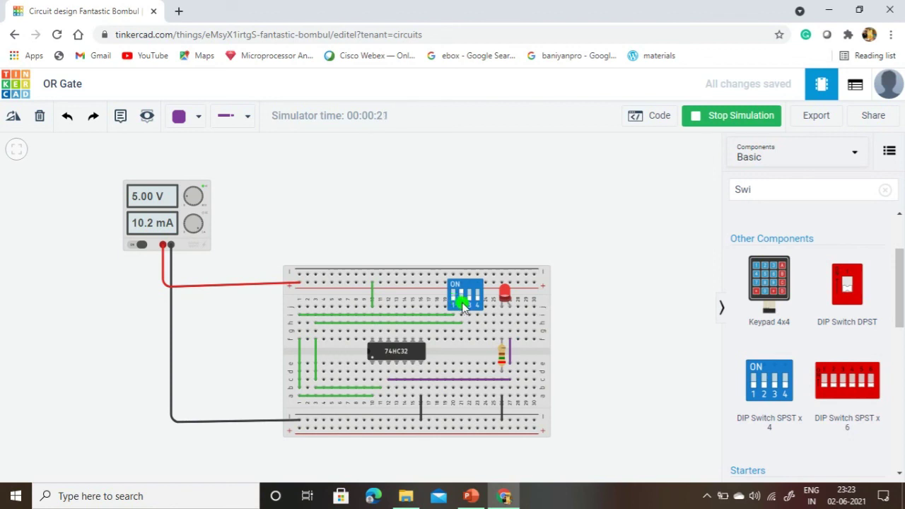
{"action": "left_click", "coordinate": [462, 302]}
{"action": "left_click", "coordinate": [464, 301]}
{"action": "left_click", "coordinate": [453, 295]}
{"action": "left_click", "coordinate": [461, 298]}
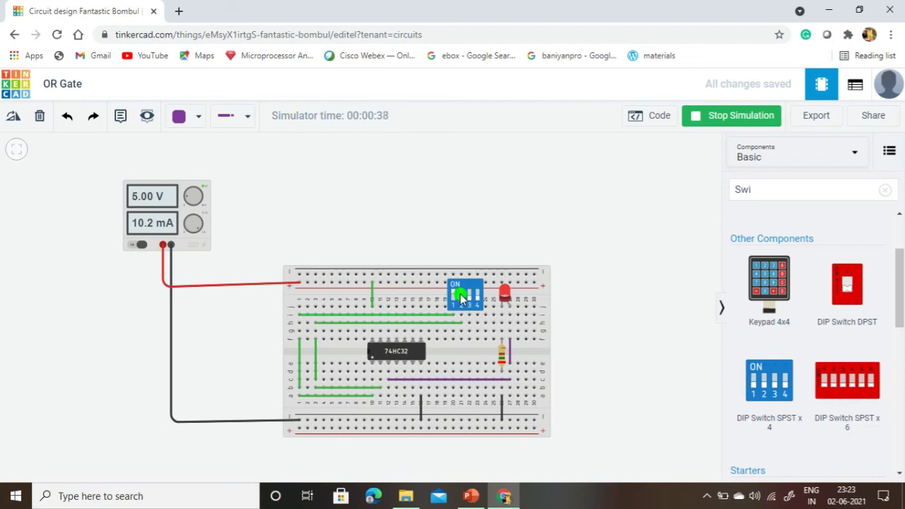